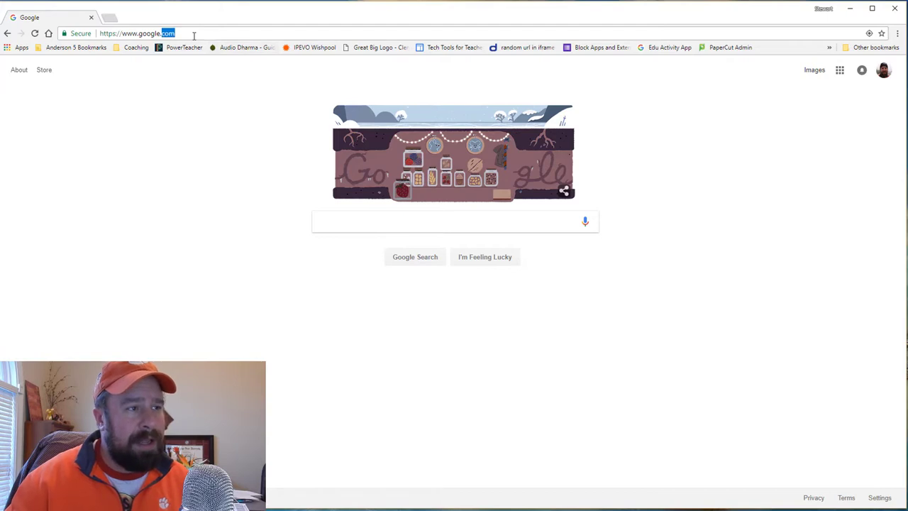
Go to the Google Classroom site at classroom.google.com
click(194, 35)
text(c)
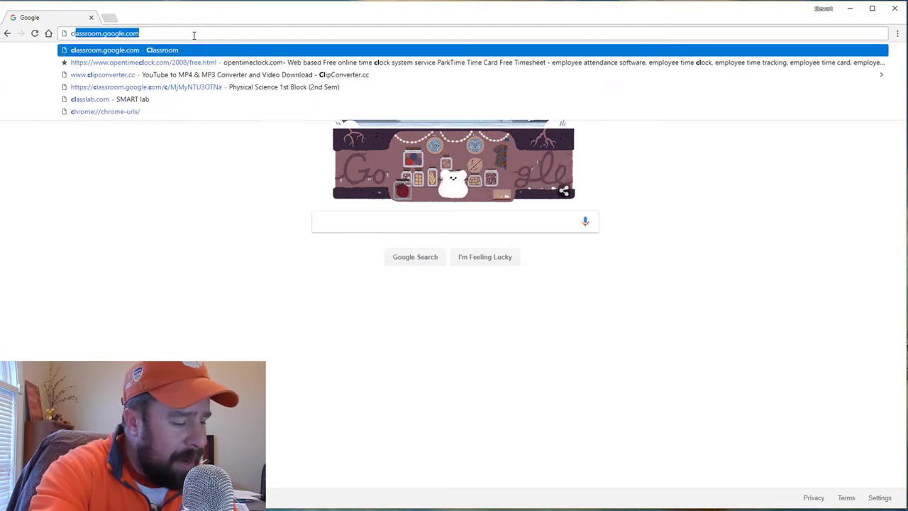
text(lass)
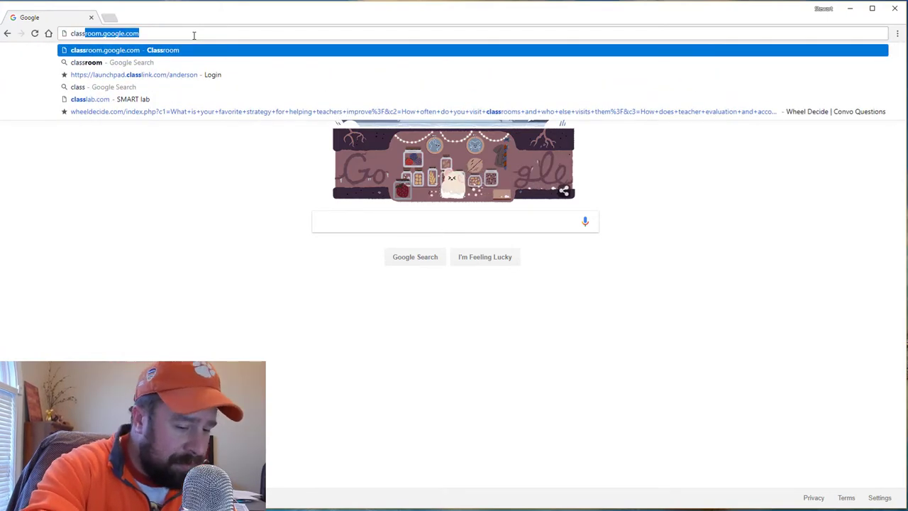
key(Return)
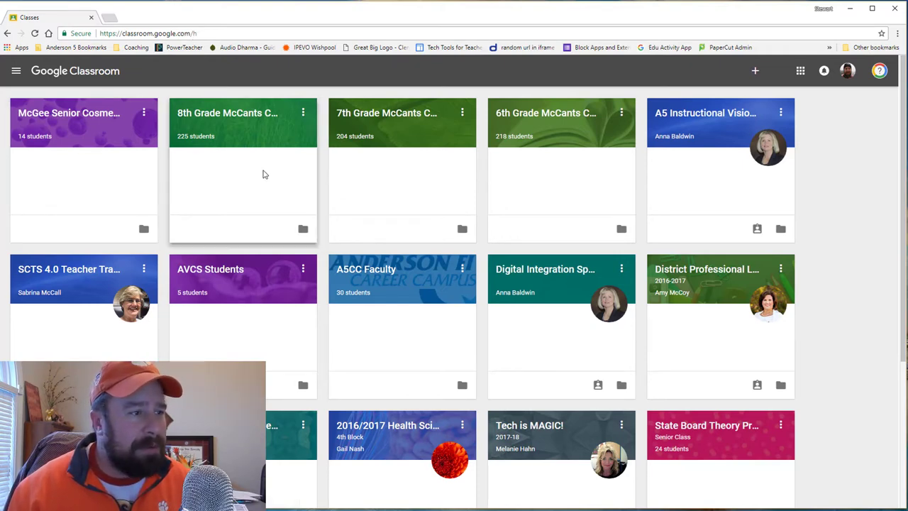
Open the Physical Science 1st Block (2nd Sem) class and start a new question post in its stream
scroll(122, 225, down, 3)
scroll(122, 226, down, 1)
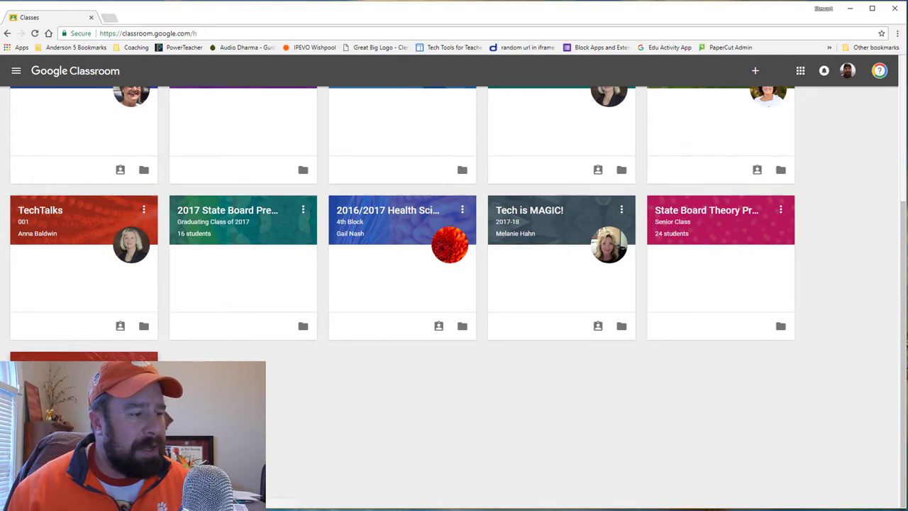
click(83, 356)
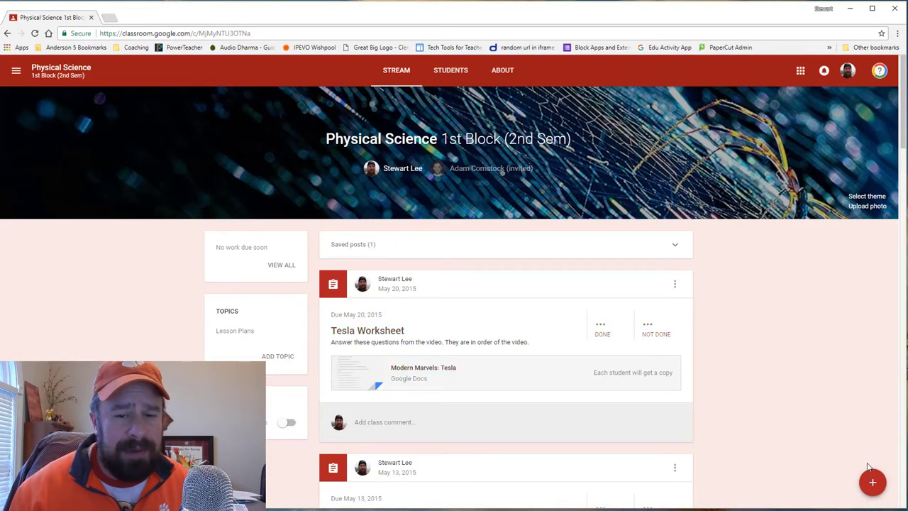
mouse_move(872, 482)
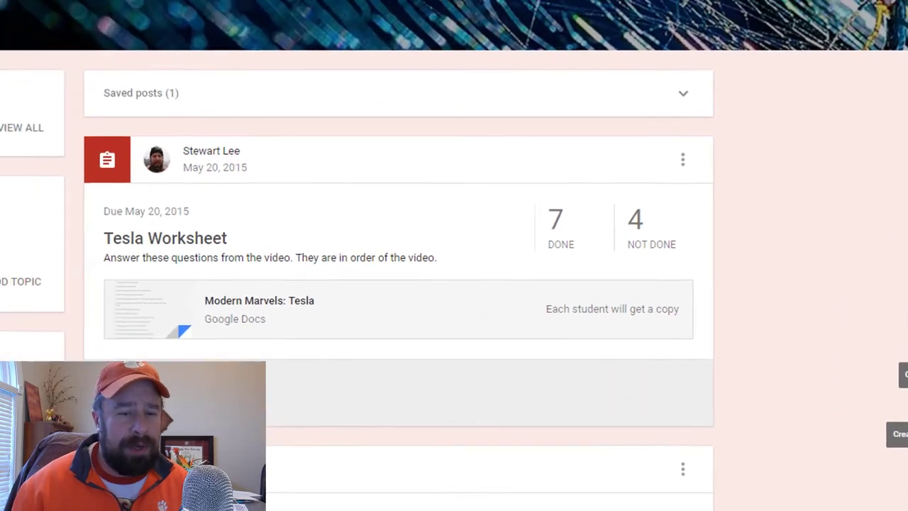
click(846, 274)
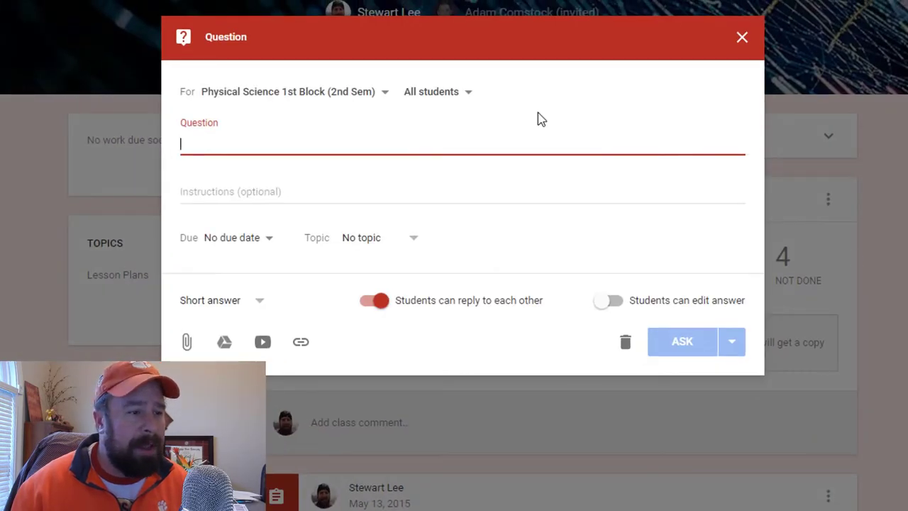
Examine which other classes and which individual students the question can be assigned to, leaving the selection as it is
click(386, 96)
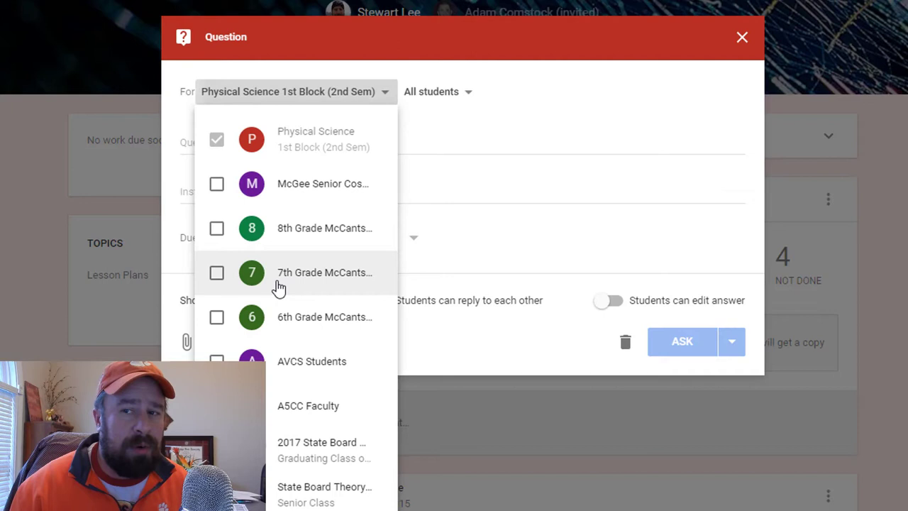
click(341, 92)
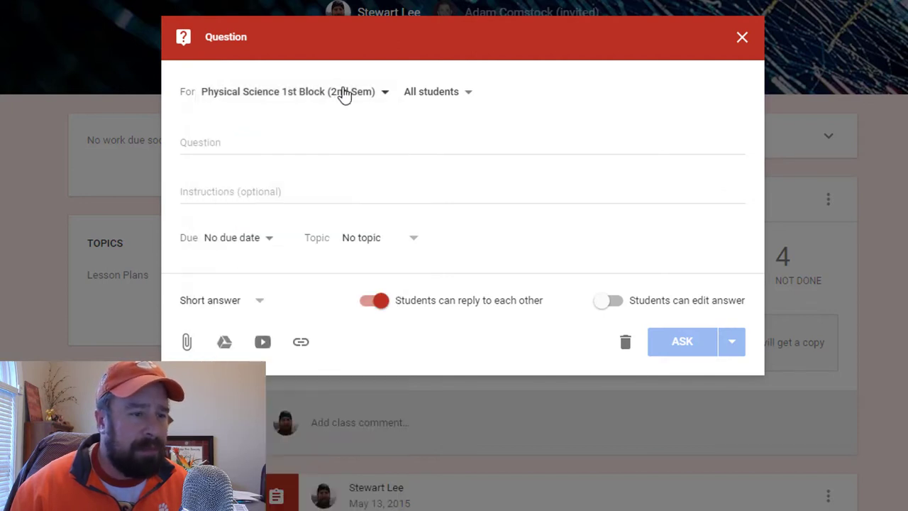
click(464, 101)
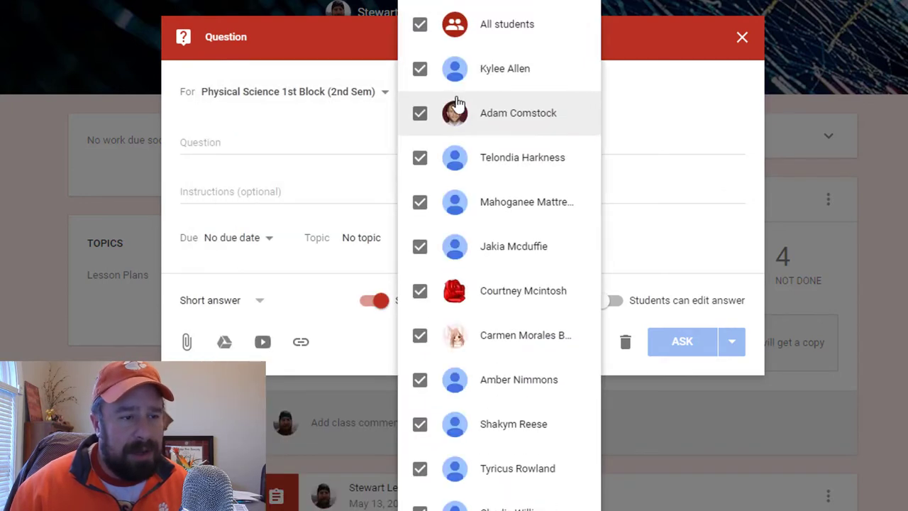
scroll(448, 355, down, 2)
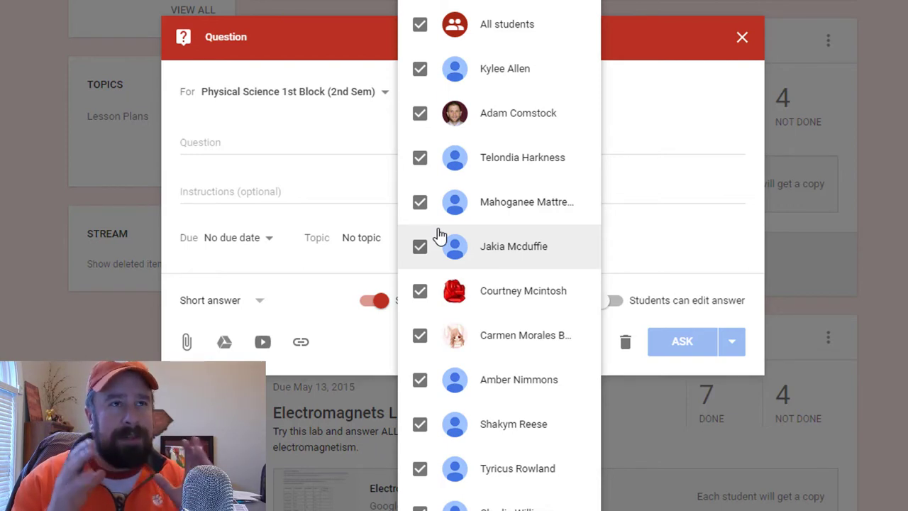
click(660, 65)
Enter "What was you major take away from the lesson today?" as the question text
click(385, 138)
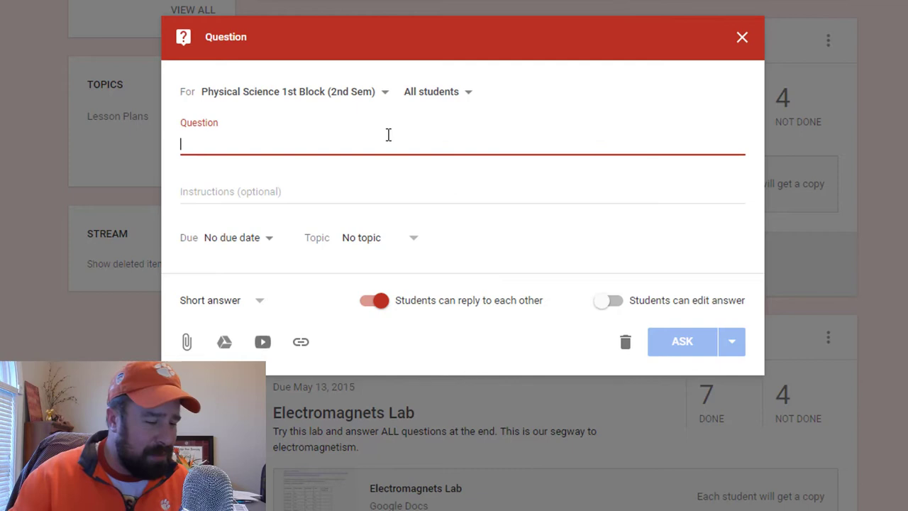
text(What )
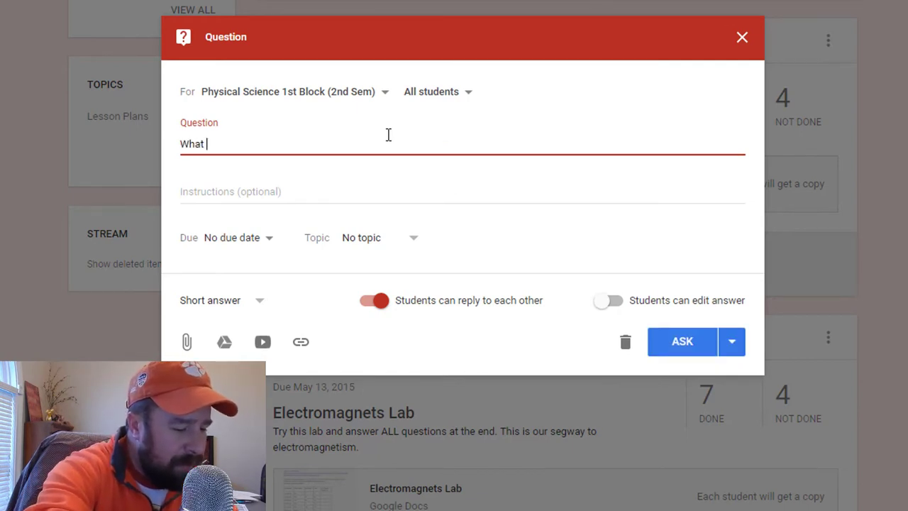
text(was you majo)
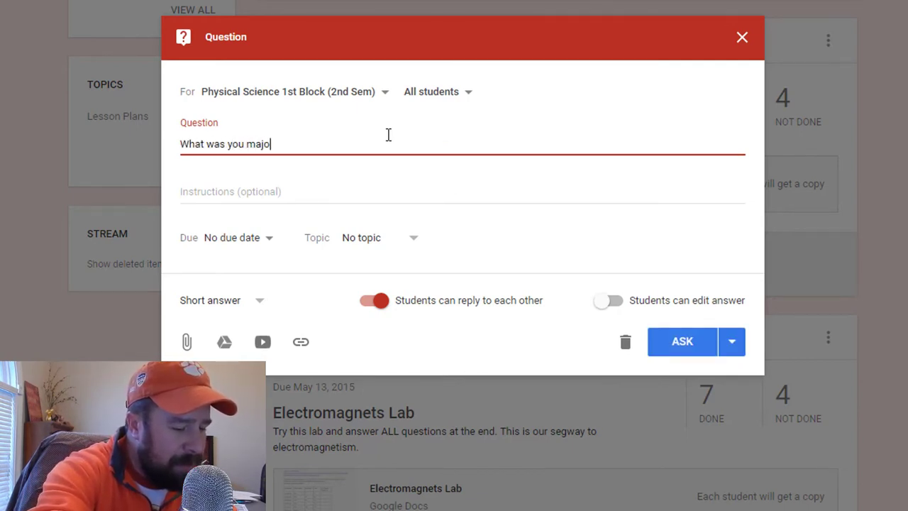
text(r take away )
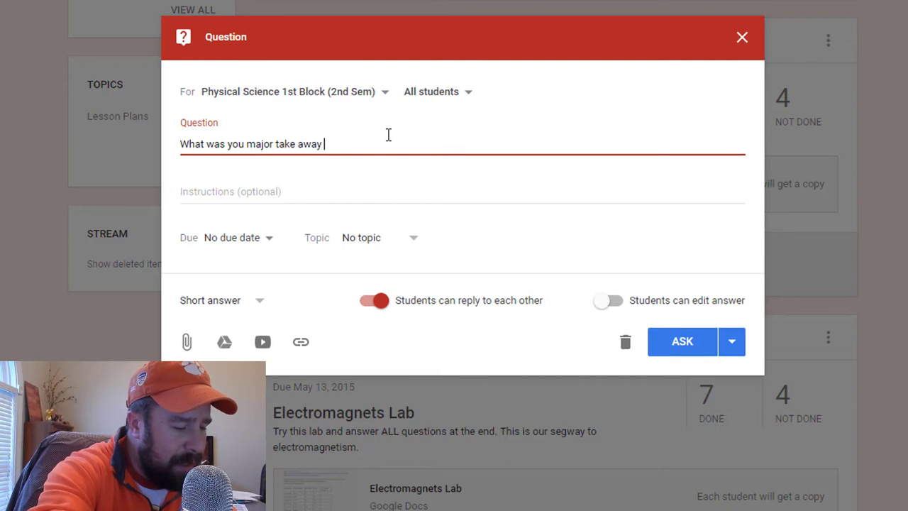
text(from the less)
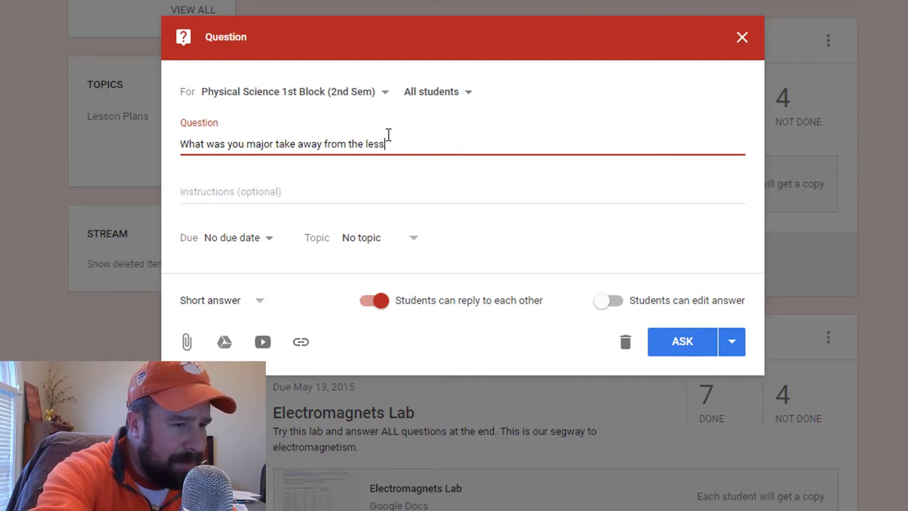
text(on today?)
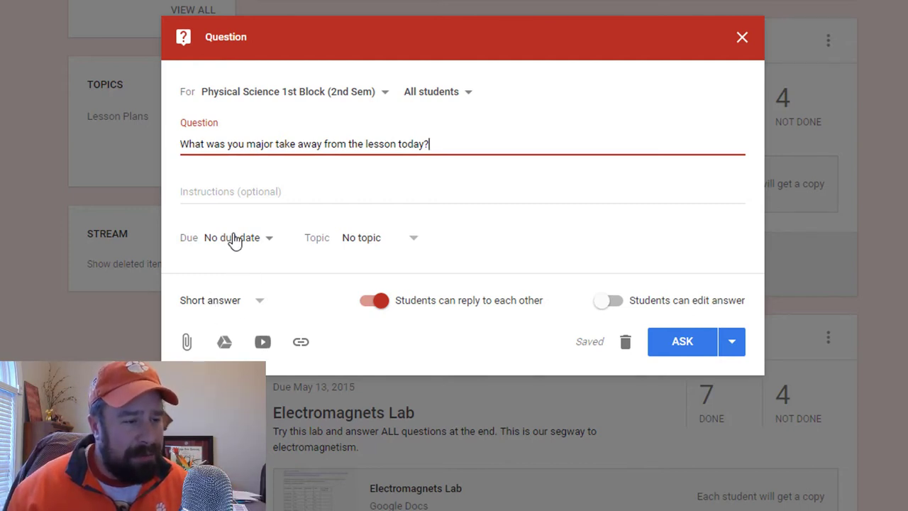
Examine the question's instructions field, due date setting and answer type choices without changing them
click(246, 189)
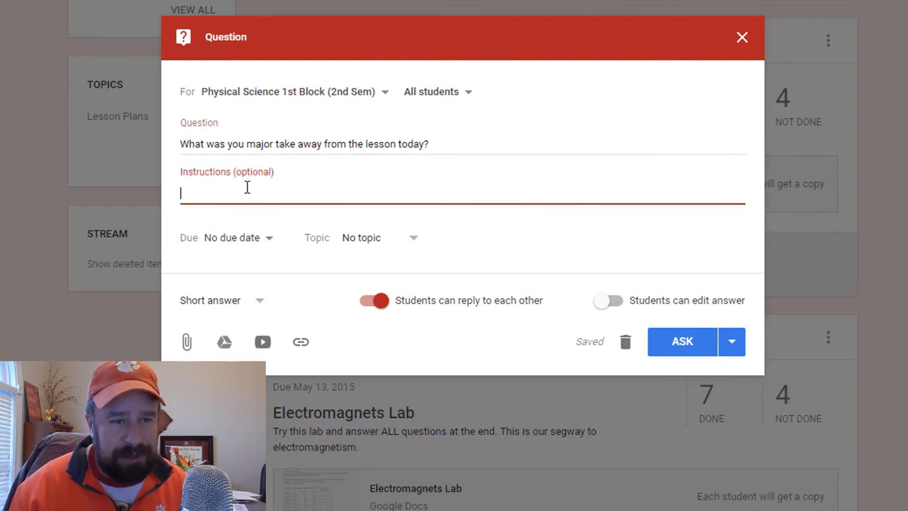
click(236, 240)
click(468, 237)
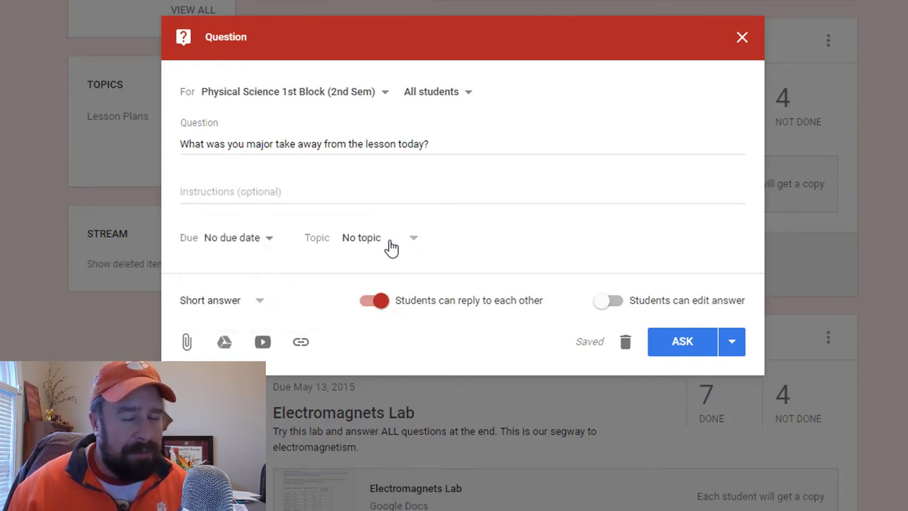
click(258, 302)
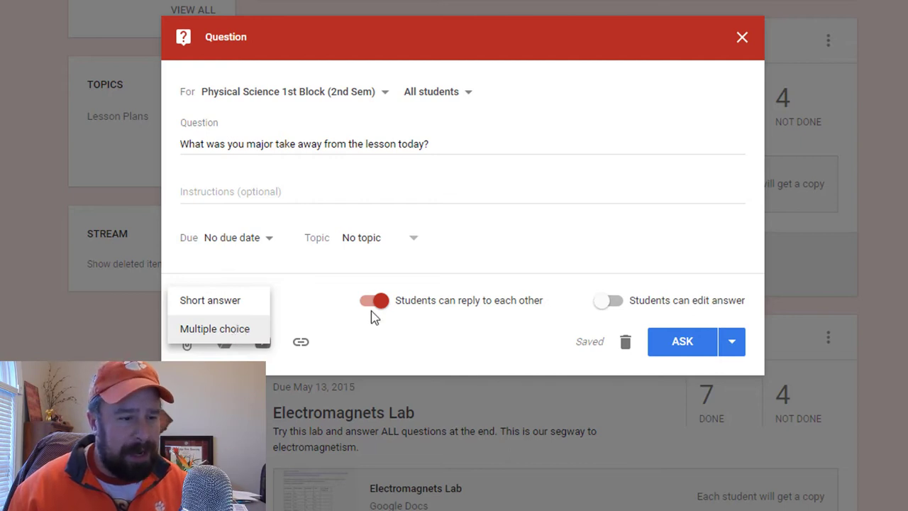
click(436, 289)
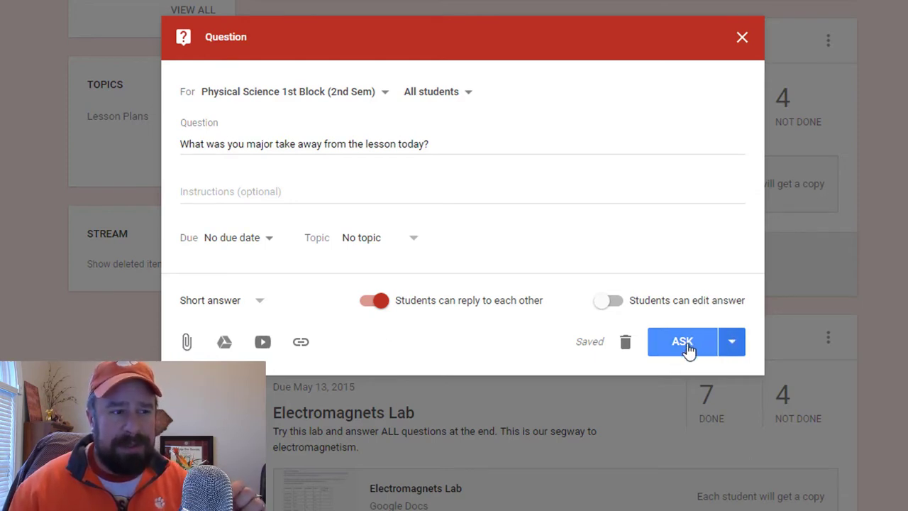
Examine the posting choices and the question's schedule settings, returning to the question without scheduling it
click(731, 343)
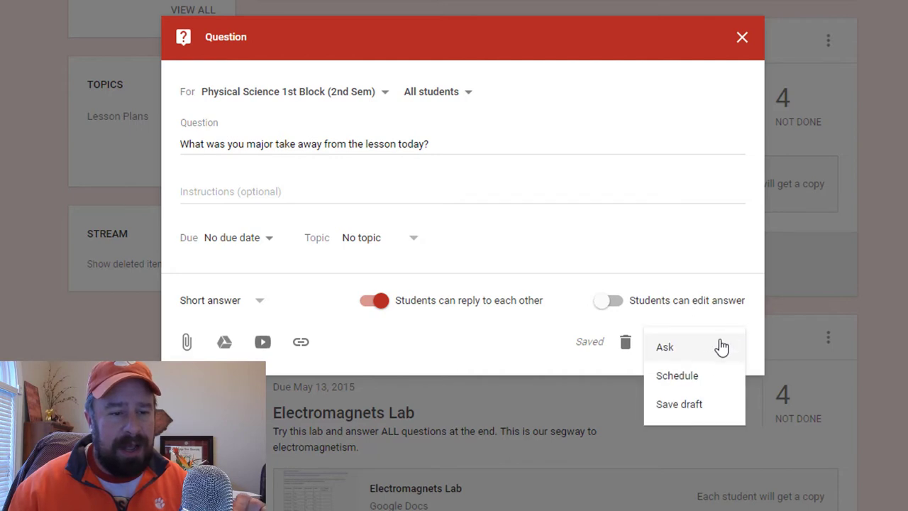
click(675, 375)
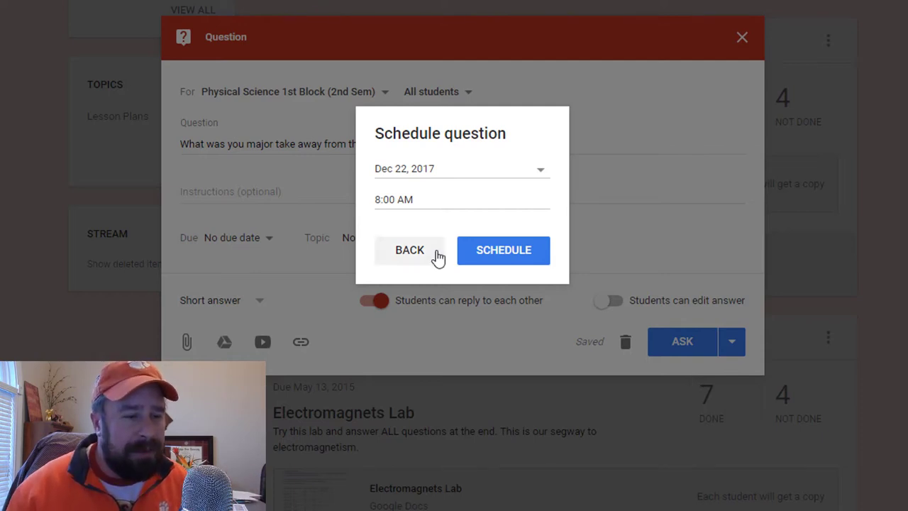
click(408, 251)
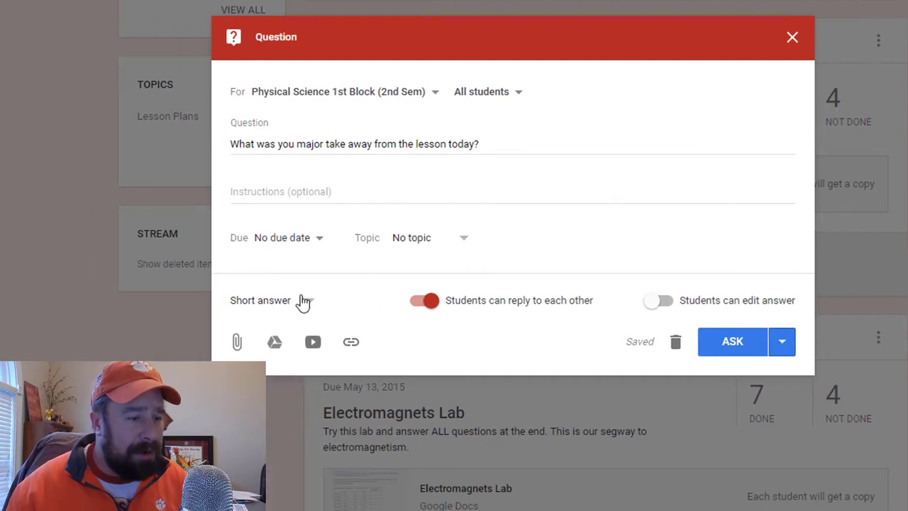
Switch the answer type between Multiple choice and Short answer to compare their settings, ending on Short answer
click(254, 300)
click(240, 327)
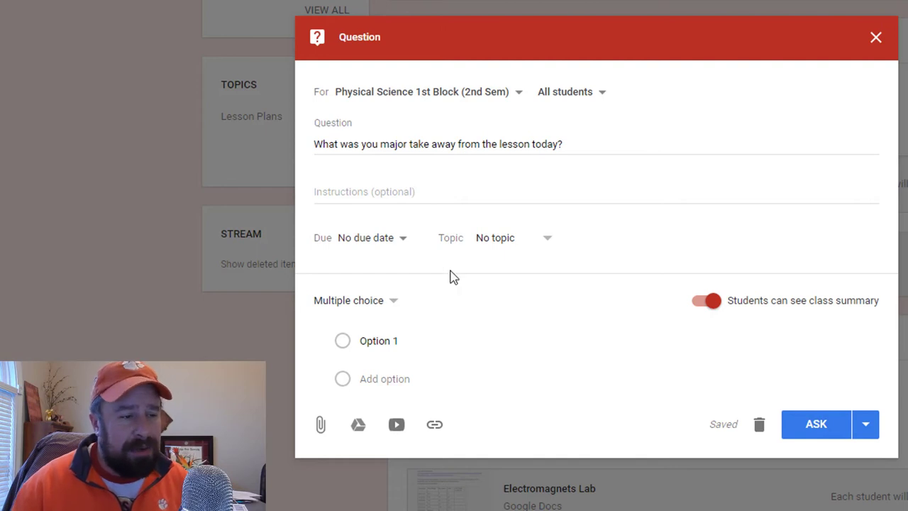
click(390, 305)
click(367, 272)
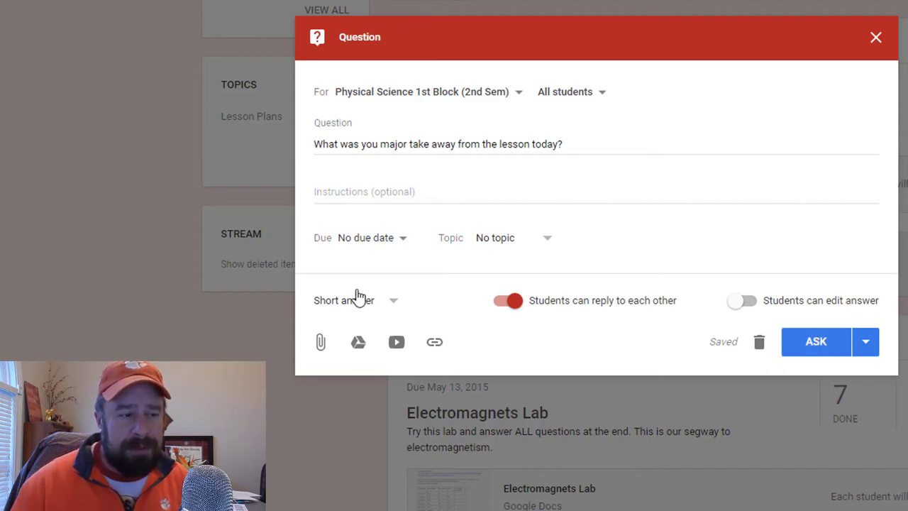
click(355, 300)
click(363, 332)
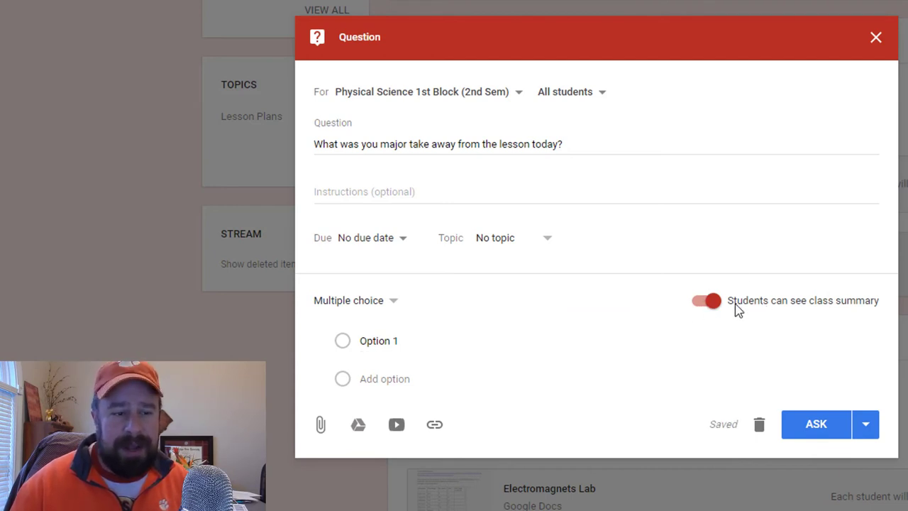
click(396, 246)
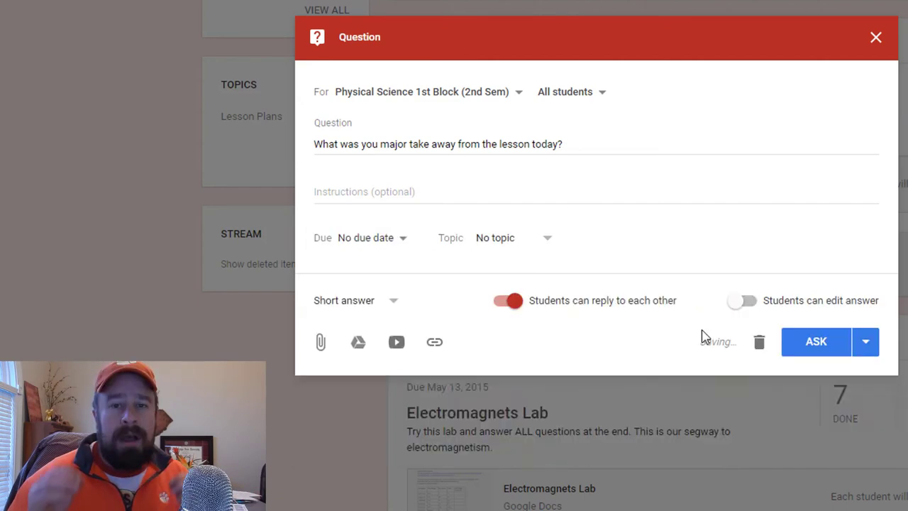